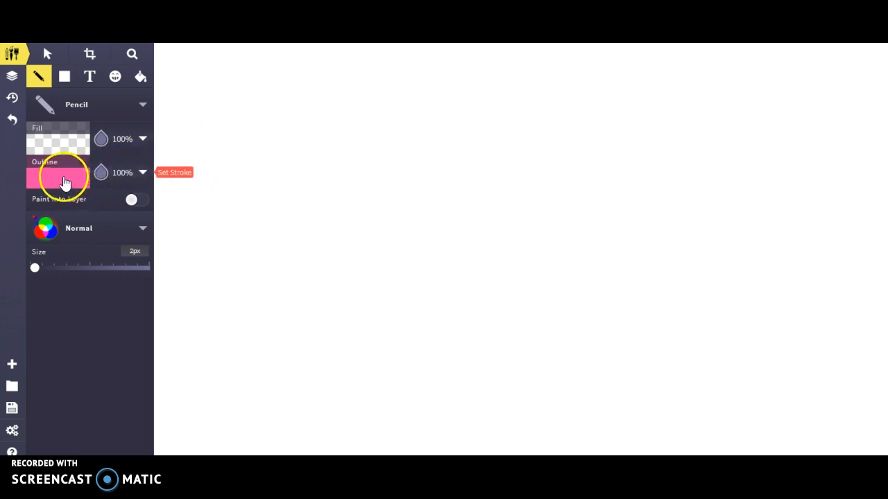
Look through the outline's linear, radial and pattern options, returning to the solid pink colour ff48a6
{"action": "left_click", "coordinate": [59, 180]}
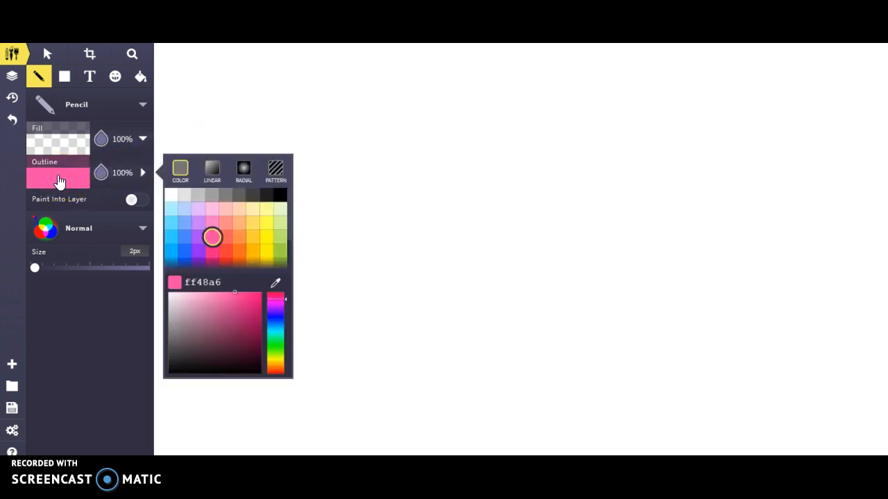
{"action": "left_click", "coordinate": [212, 173]}
{"action": "left_click", "coordinate": [242, 172]}
{"action": "left_click", "coordinate": [276, 173]}
{"action": "left_click", "coordinate": [181, 170]}
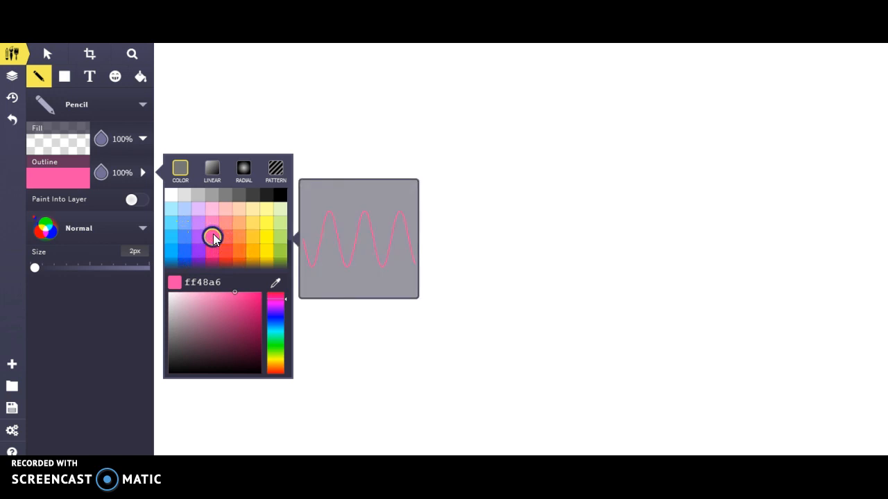
{"action": "left_click", "coordinate": [240, 111]}
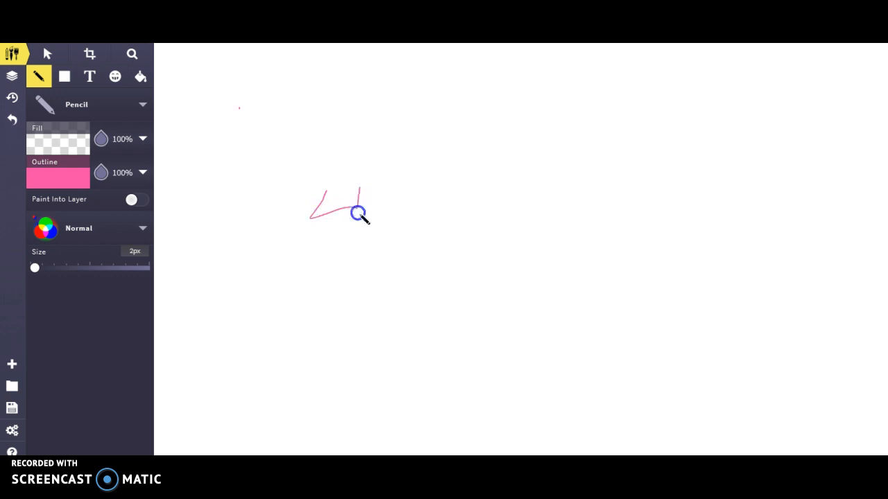
Handwrite the equation 4 x 4 = 16 across the upper canvas in pink with the 2 px Pencil
{"action": "mouse_move", "coordinate": [387, 208]}
{"action": "left_mouse_down"}
{"action": "mouse_move", "coordinate": [410, 237]}
{"action": "mouse_move", "coordinate": [387, 238]}
{"action": "left_mouse_up"}
{"action": "left_click_drag", "start_coordinate": [440, 194], "coordinate": [482, 203]}
{"action": "left_click_drag", "start_coordinate": [491, 235], "coordinate": [548, 213]}
{"action": "left_click_drag", "start_coordinate": [590, 181], "coordinate": [590, 234]}
{"action": "left_click_drag", "start_coordinate": [619, 177], "coordinate": [609, 199]}
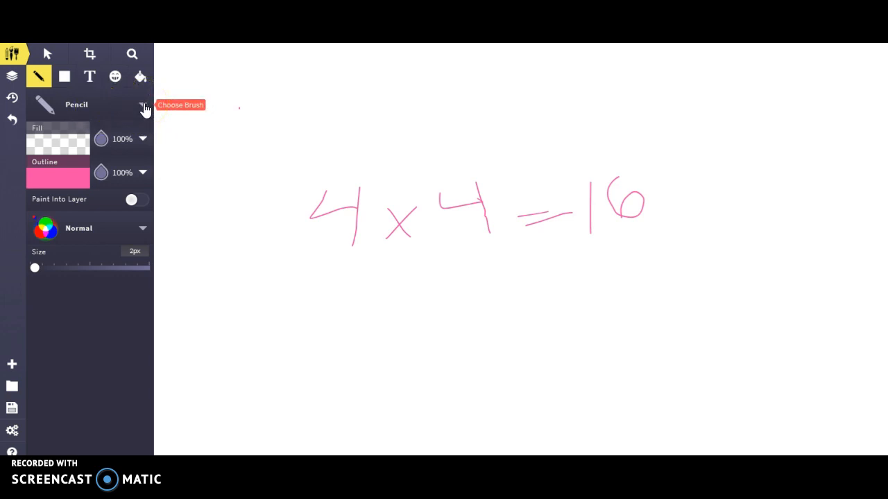
Switch from the Pencil to the shape tool and choose the Triangle shape
{"action": "left_click", "coordinate": [65, 79]}
{"action": "left_click", "coordinate": [67, 82]}
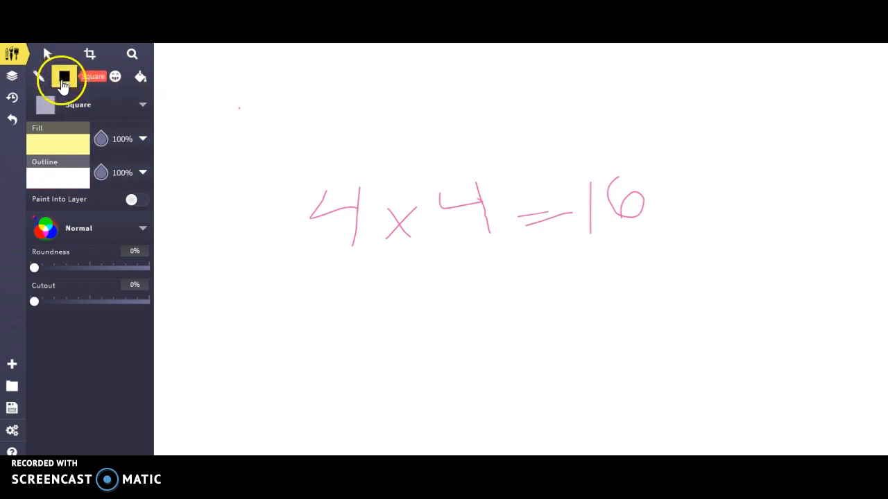
{"action": "left_click", "coordinate": [143, 108]}
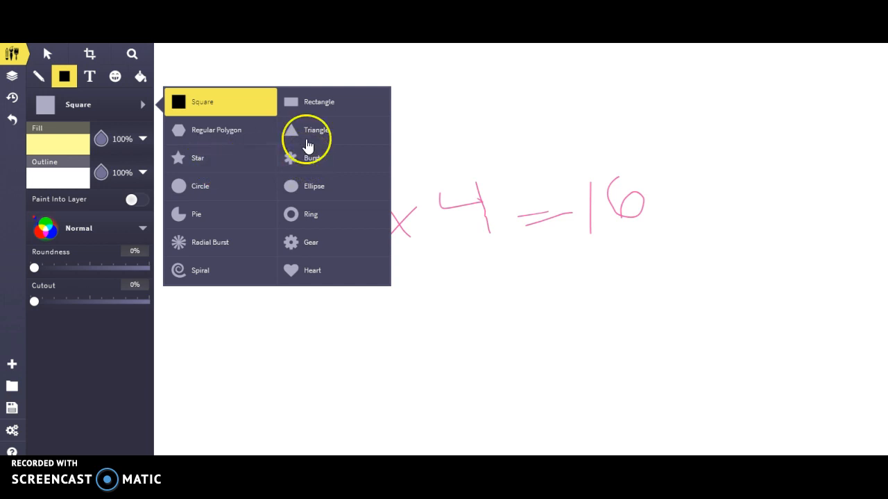
{"action": "left_click", "coordinate": [297, 129]}
Undo a trial yellow triangle and set the triangle fill to purple ac49ff
{"action": "left_click", "coordinate": [270, 284]}
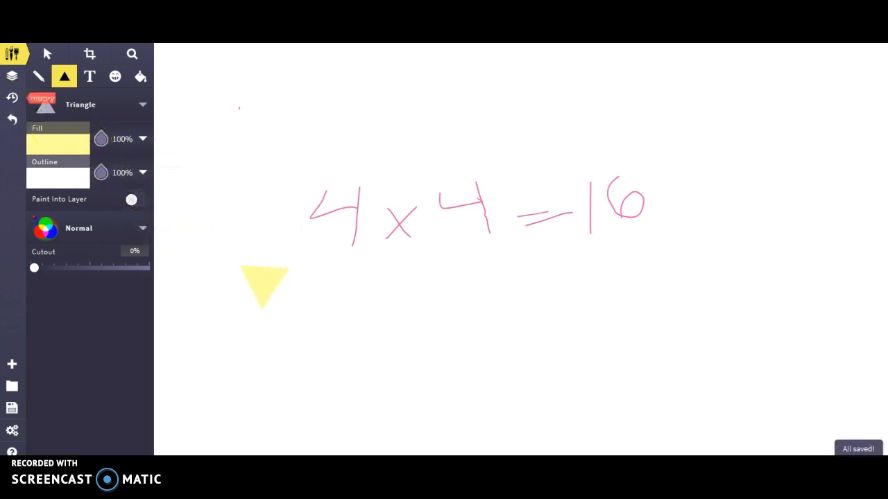
{"action": "left_click", "coordinate": [13, 124]}
{"action": "left_click", "coordinate": [49, 147]}
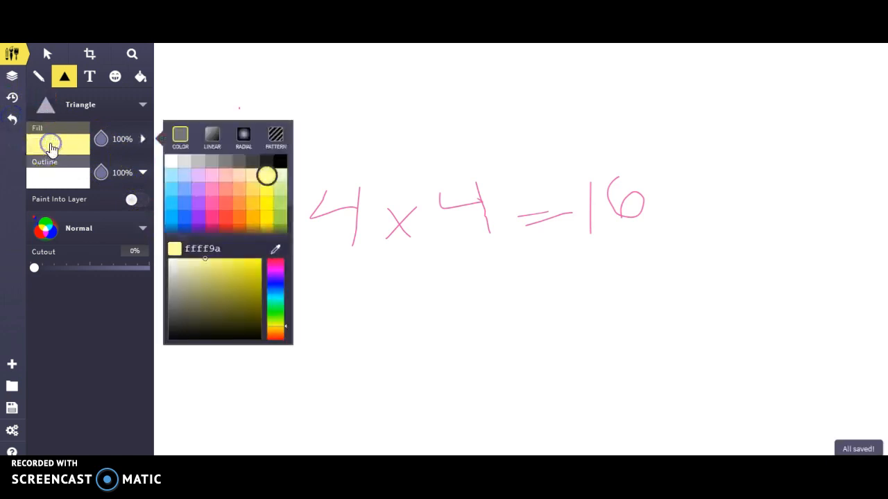
{"action": "left_click", "coordinate": [198, 203]}
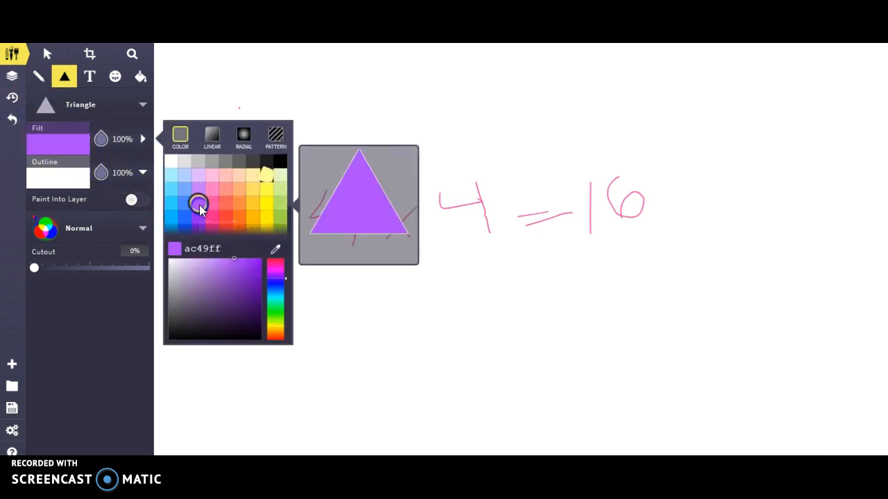
Place a group of four small purple triangles below the first 4 of the equation
{"action": "left_click", "coordinate": [311, 347]}
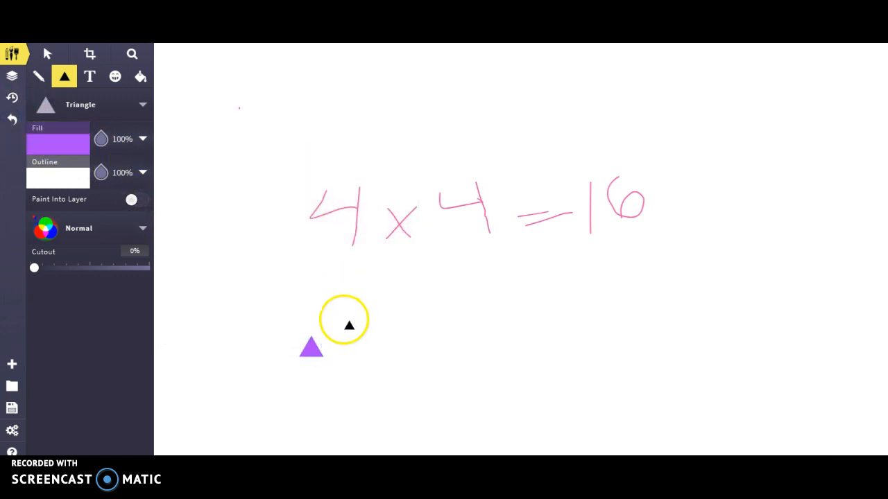
{"action": "left_click", "coordinate": [340, 317]}
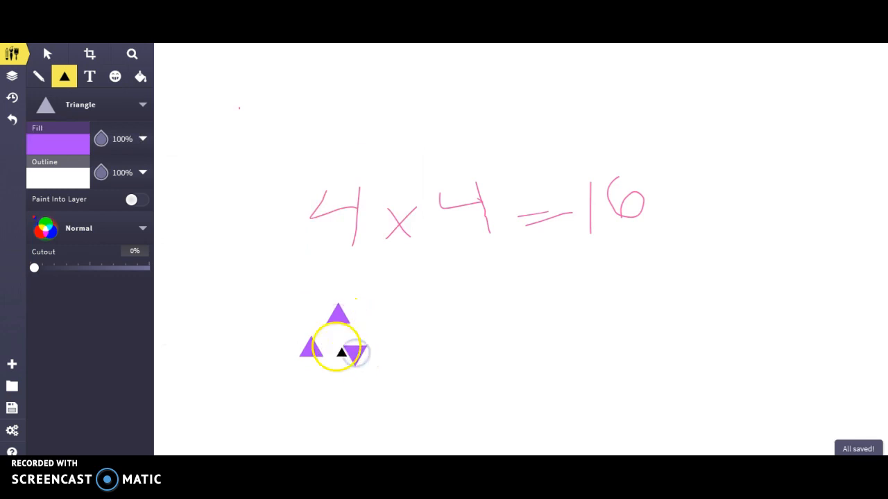
{"action": "left_click", "coordinate": [328, 378]}
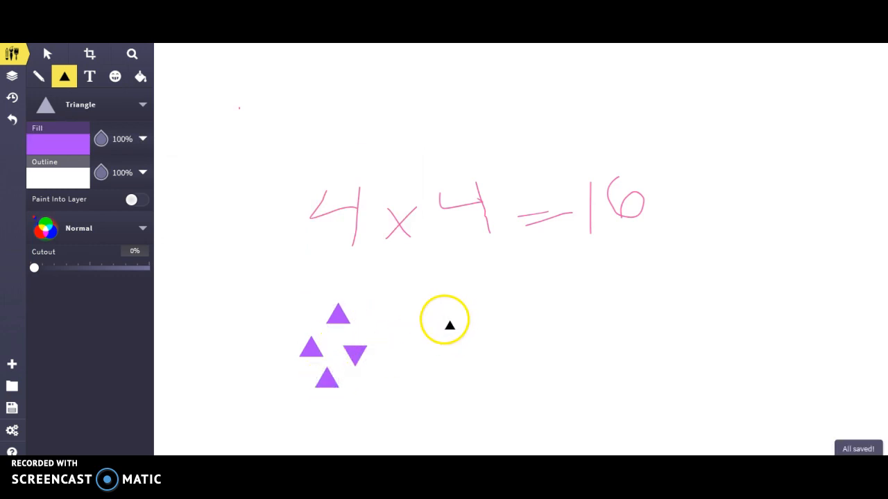
Place a second group of four purple triangles beside the first group, below the multiplication sign and second 4
{"action": "left_click", "coordinate": [416, 309]}
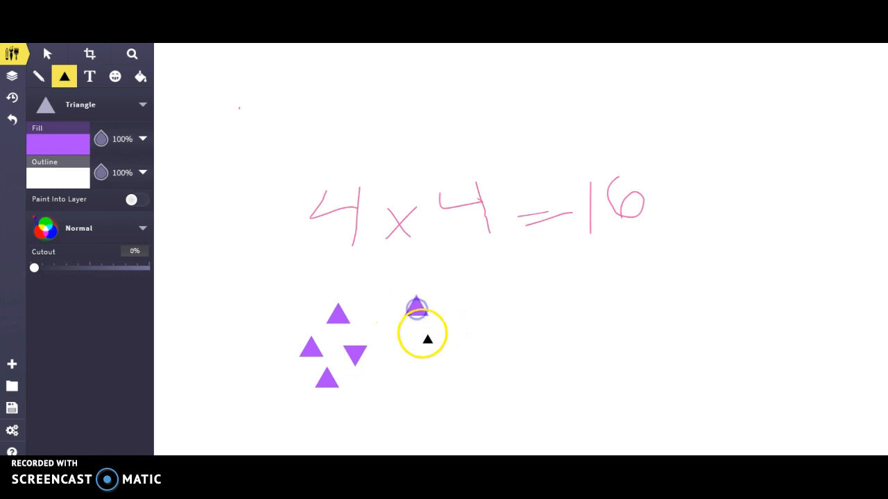
{"action": "left_click", "coordinate": [422, 338]}
{"action": "left_click", "coordinate": [429, 379]}
{"action": "left_click", "coordinate": [451, 320]}
Place a third group of purple triangles below the equals sign and a fourth group of four below the 16
{"action": "left_click", "coordinate": [535, 317]}
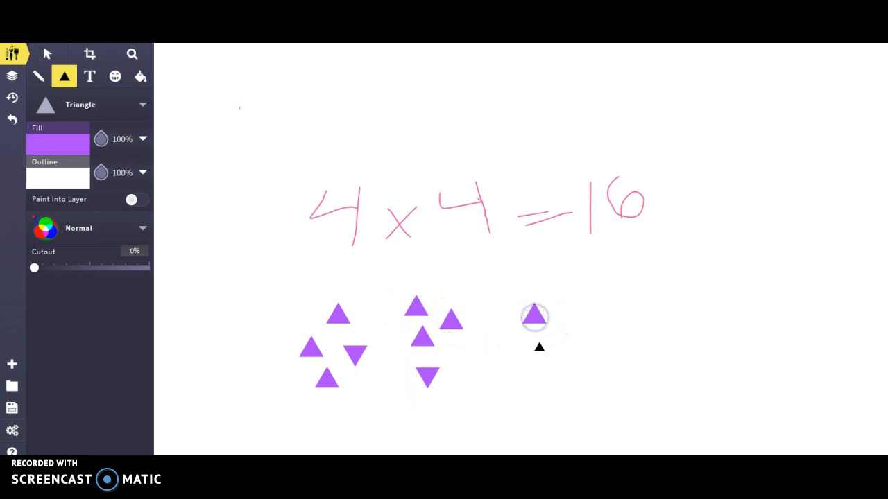
{"action": "left_click", "coordinate": [520, 371]}
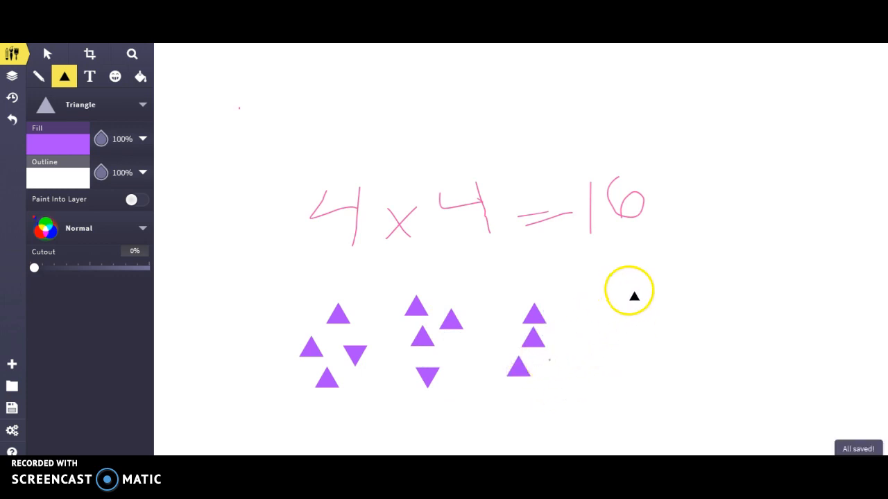
{"action": "left_click", "coordinate": [642, 314]}
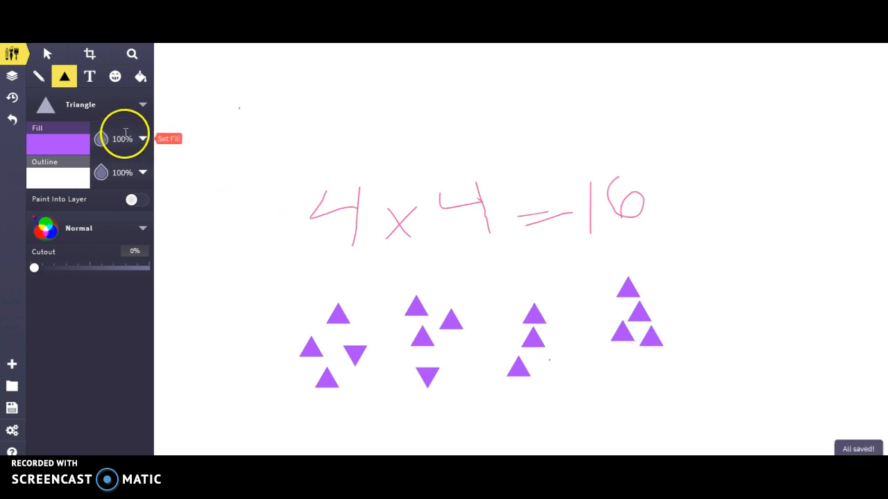
Enlarge the tiny triangle in the third group and position it beside the group's lowest triangle
{"action": "left_click", "coordinate": [47, 56]}
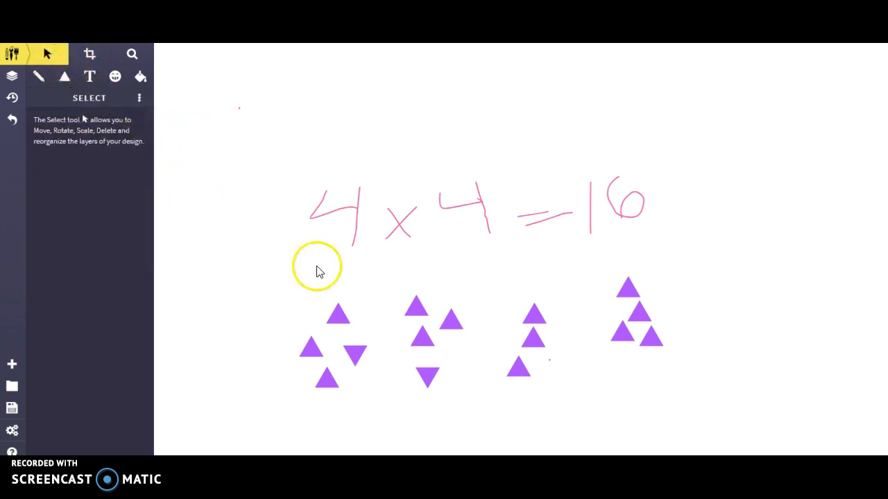
{"action": "left_click", "coordinate": [548, 360]}
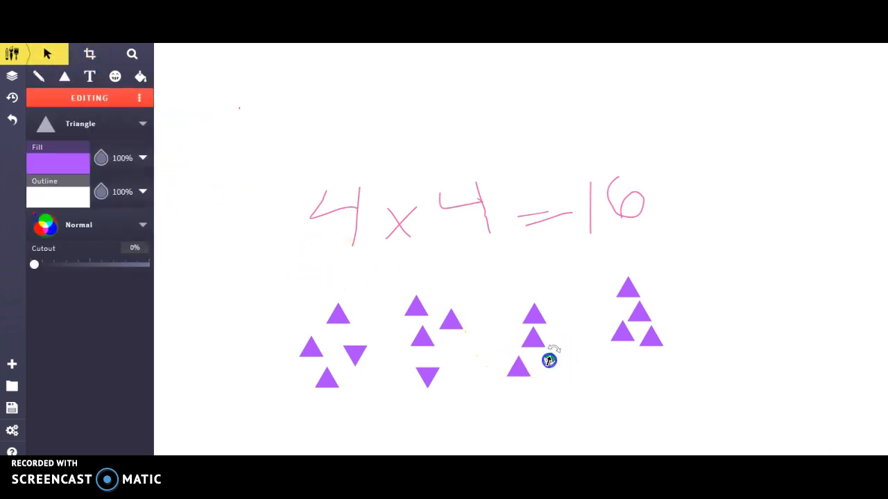
{"action": "left_click_drag", "start_coordinate": [549, 359], "coordinate": [534, 388]}
{"action": "left_click_drag", "start_coordinate": [559, 339], "coordinate": [551, 360]}
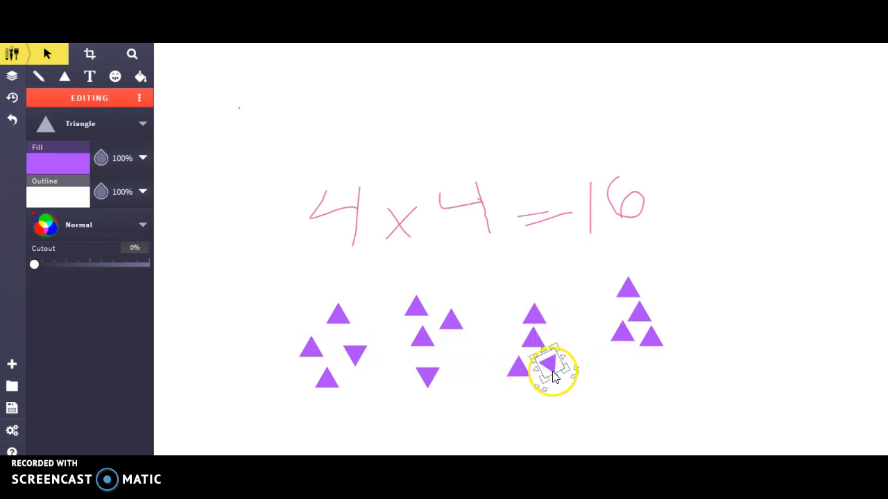
Choose the Crayon brush and set its outline colour to orange ff6c20
{"action": "left_click", "coordinate": [40, 81]}
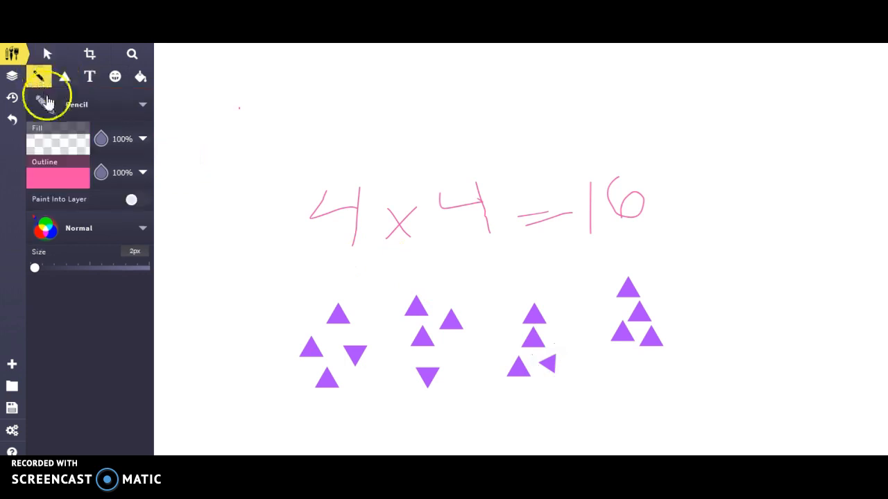
{"action": "left_click", "coordinate": [142, 105]}
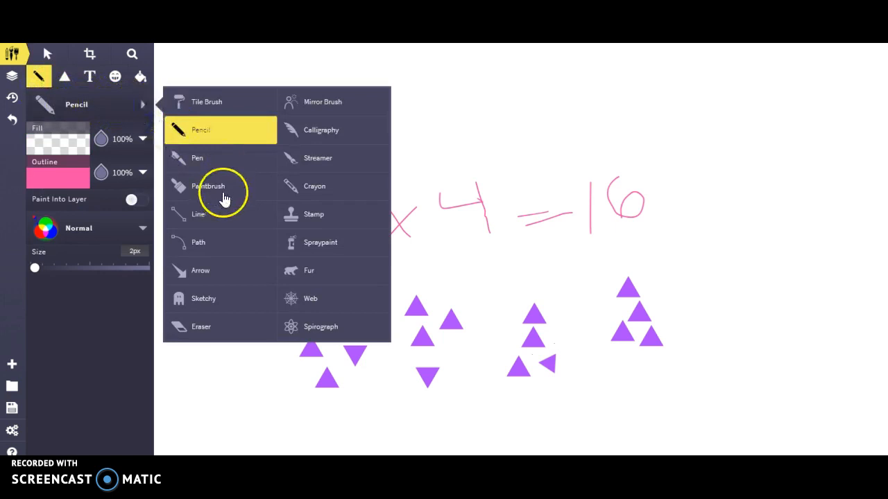
{"action": "left_click", "coordinate": [300, 187]}
{"action": "left_click", "coordinate": [64, 173]}
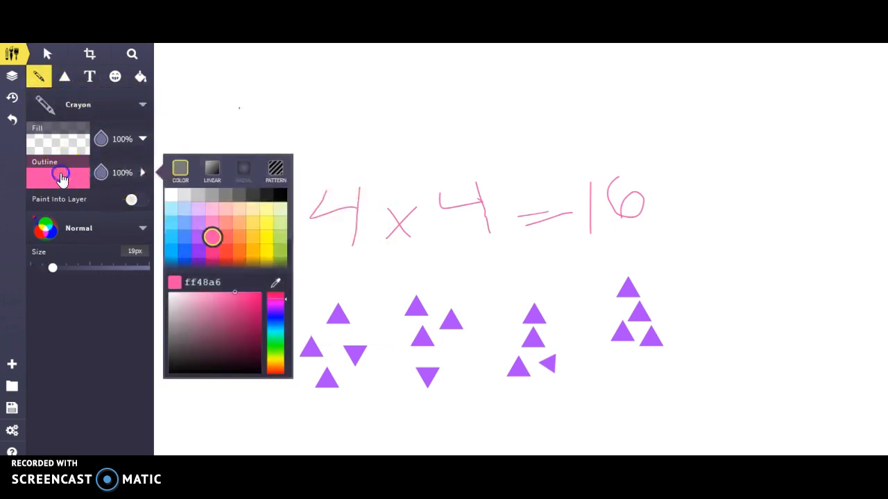
{"action": "left_click", "coordinate": [239, 251]}
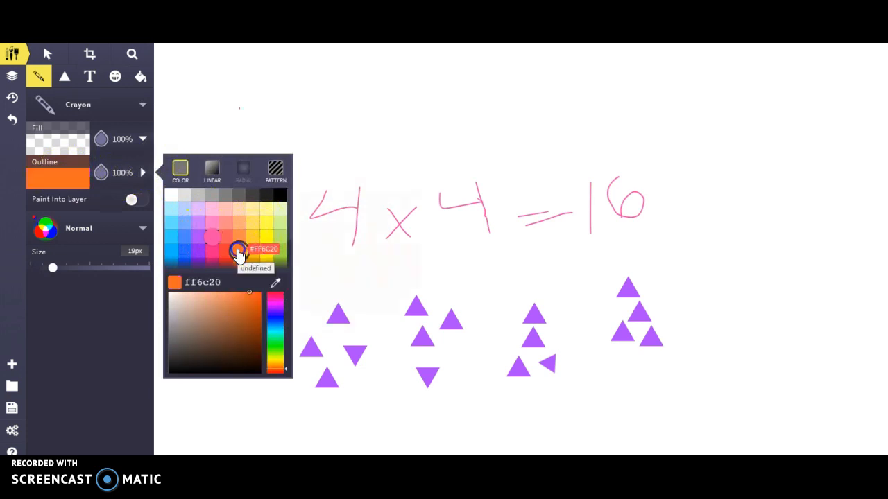
Draw an orange crayon loop around each of the four triangle groups
{"action": "left_click_drag", "start_coordinate": [313, 299], "coordinate": [308, 306]}
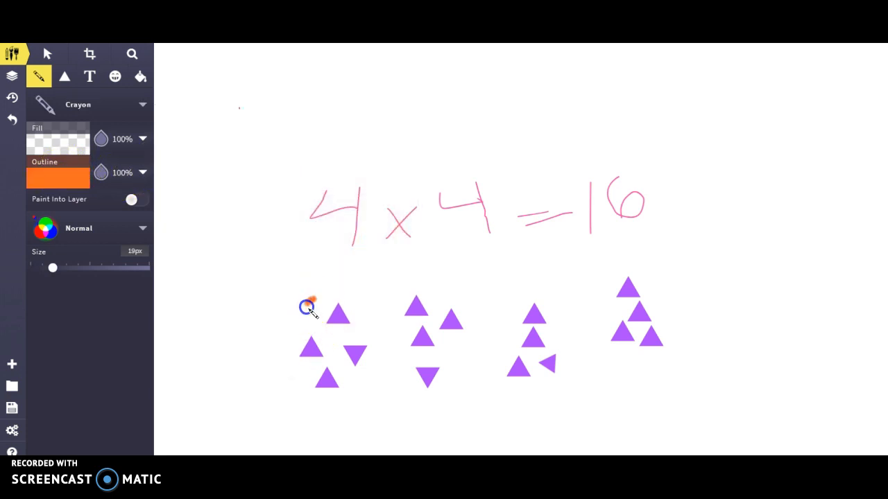
{"action": "mouse_move", "coordinate": [382, 354]}
{"action": "left_mouse_down"}
{"action": "mouse_move", "coordinate": [362, 292]}
{"action": "mouse_move", "coordinate": [308, 301]}
{"action": "left_mouse_up"}
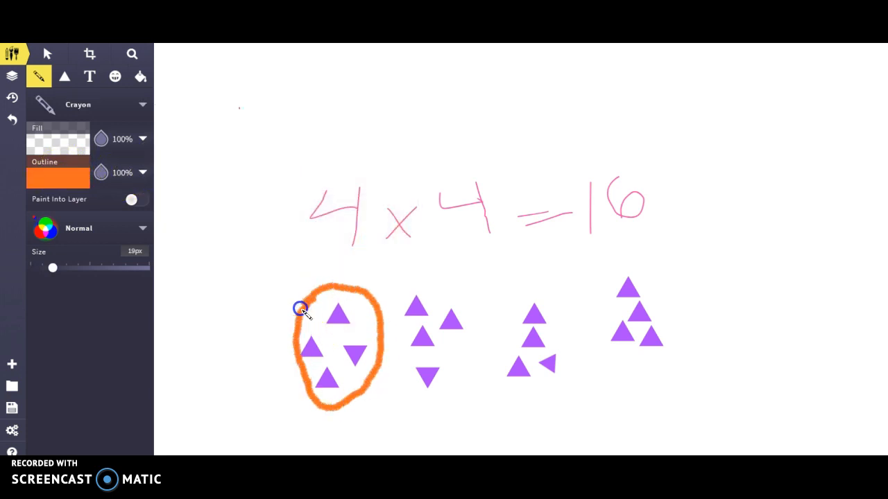
{"action": "left_click_drag", "start_coordinate": [421, 297], "coordinate": [415, 301]}
{"action": "mouse_move", "coordinate": [428, 396]}
{"action": "left_mouse_down"}
{"action": "mouse_move", "coordinate": [463, 343]}
{"action": "mouse_move", "coordinate": [441, 274]}
{"action": "mouse_move", "coordinate": [414, 273]}
{"action": "left_mouse_up"}
{"action": "mouse_move", "coordinate": [514, 295]}
{"action": "left_mouse_down"}
{"action": "mouse_move", "coordinate": [487, 389]}
{"action": "mouse_move", "coordinate": [572, 391]}
{"action": "mouse_move", "coordinate": [551, 300]}
{"action": "mouse_move", "coordinate": [511, 297]}
{"action": "left_mouse_up"}
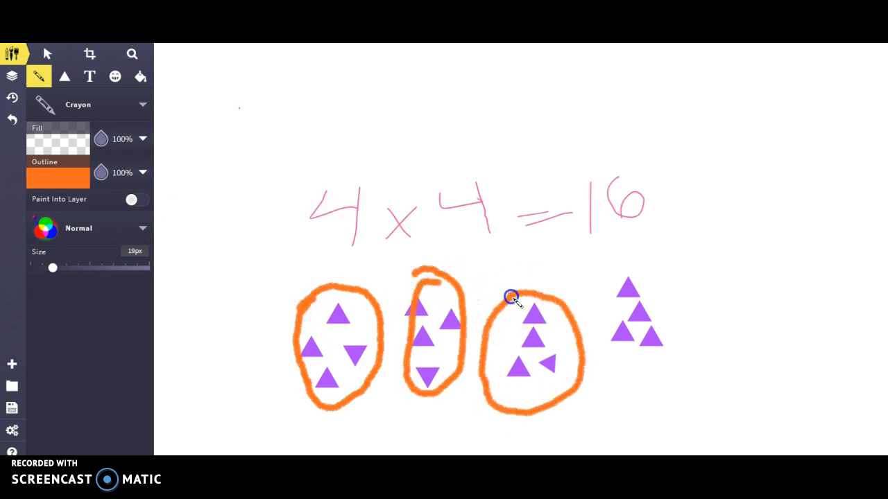
{"action": "left_click_drag", "start_coordinate": [622, 261], "coordinate": [621, 264]}
{"action": "left_click_drag", "start_coordinate": [630, 362], "coordinate": [623, 250]}
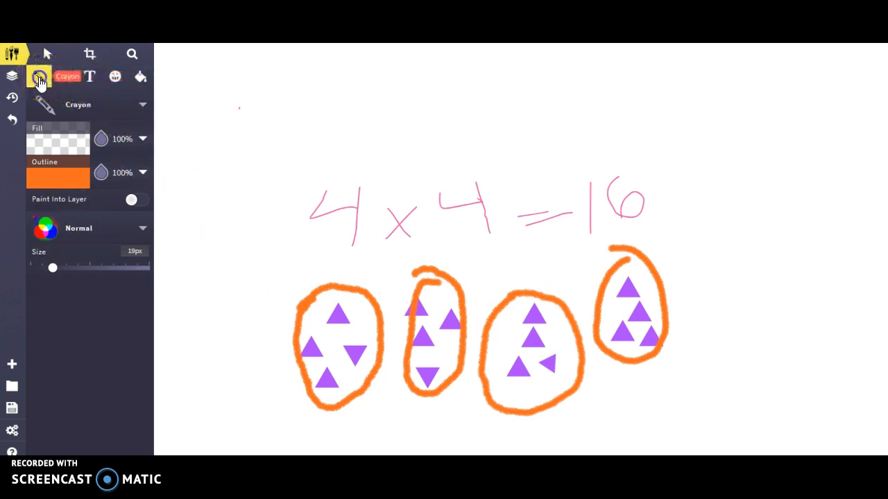
{"action": "left_click", "coordinate": [143, 106]}
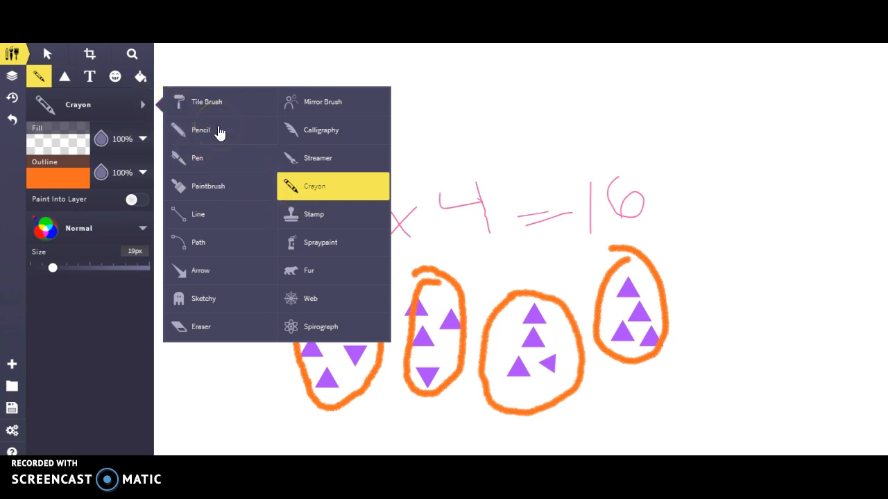
{"action": "left_click", "coordinate": [64, 78]}
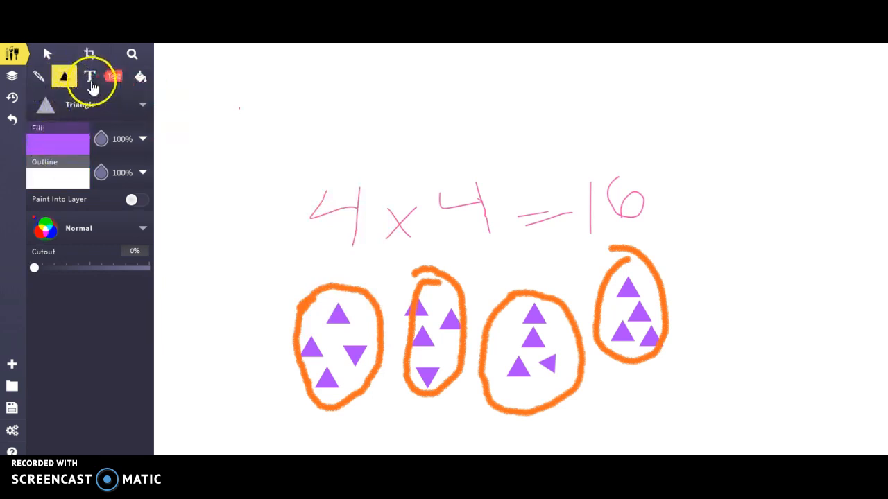
Activate the Text tool with bold styling and choose the Amatic SC font
{"action": "left_click", "coordinate": [90, 80]}
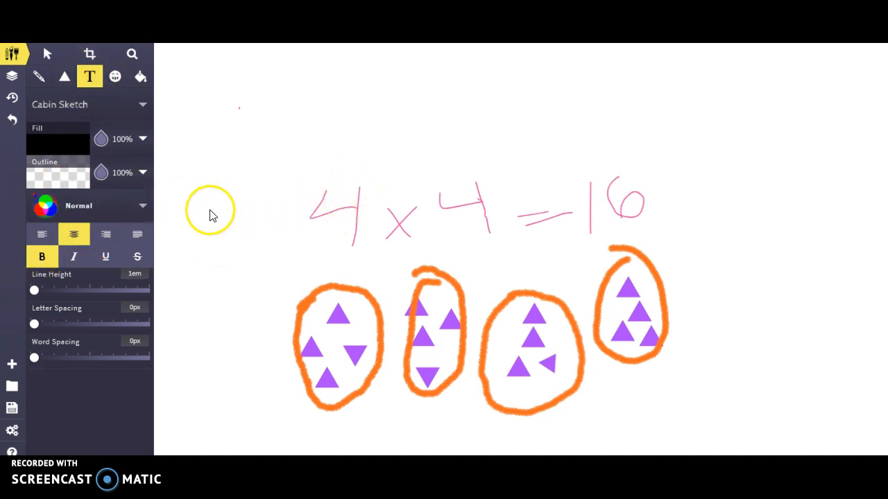
{"action": "left_click", "coordinate": [43, 256]}
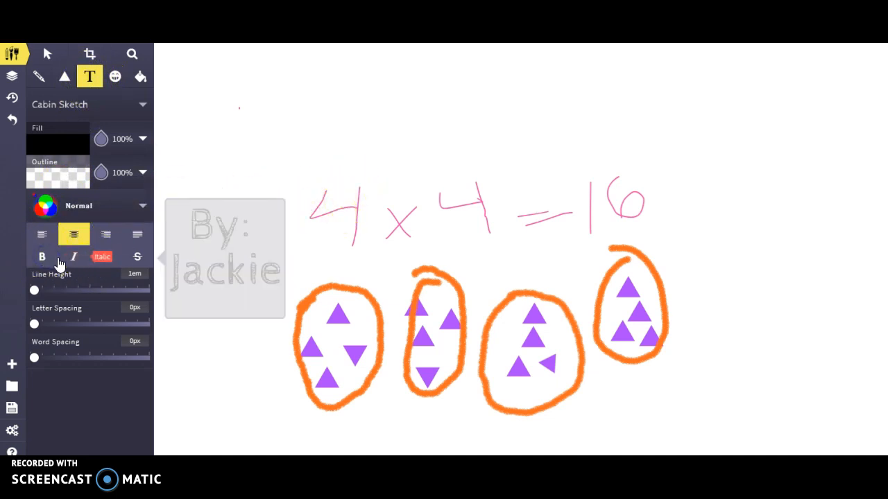
{"action": "left_click", "coordinate": [43, 256]}
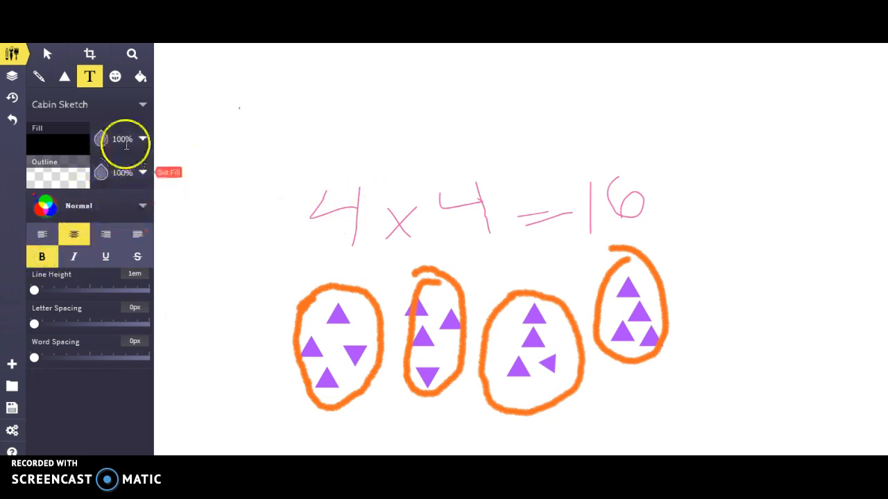
{"action": "left_click", "coordinate": [142, 107]}
{"action": "left_click", "coordinate": [142, 107]}
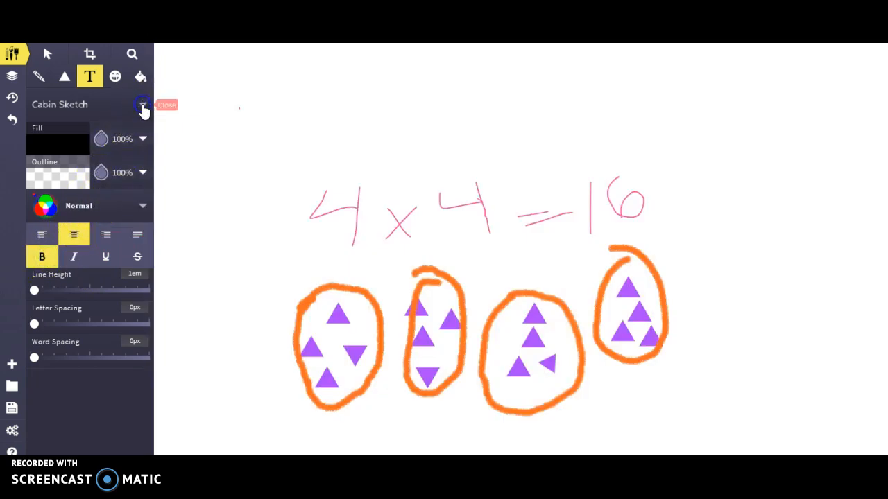
{"action": "left_click", "coordinate": [142, 107]}
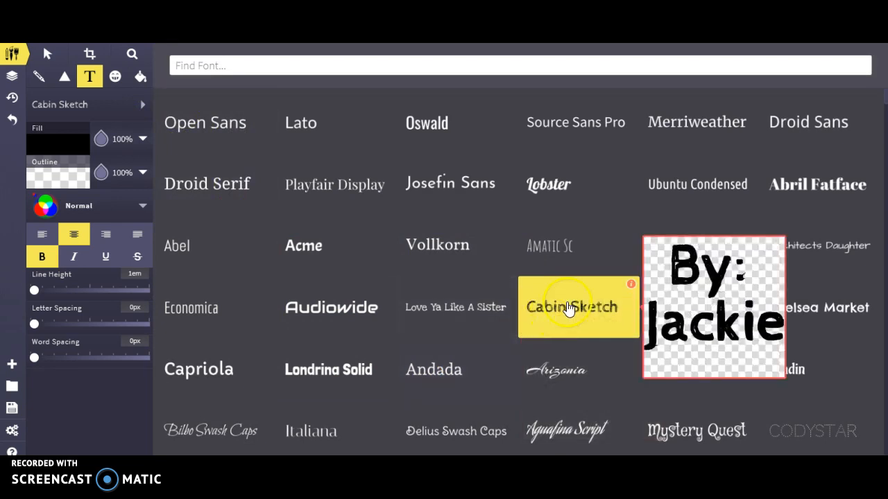
{"action": "left_click", "coordinate": [571, 249]}
Add a text box above the 4 x 4 = 16 equation reading "There were four students in four teams"
{"action": "left_click", "coordinate": [256, 89]}
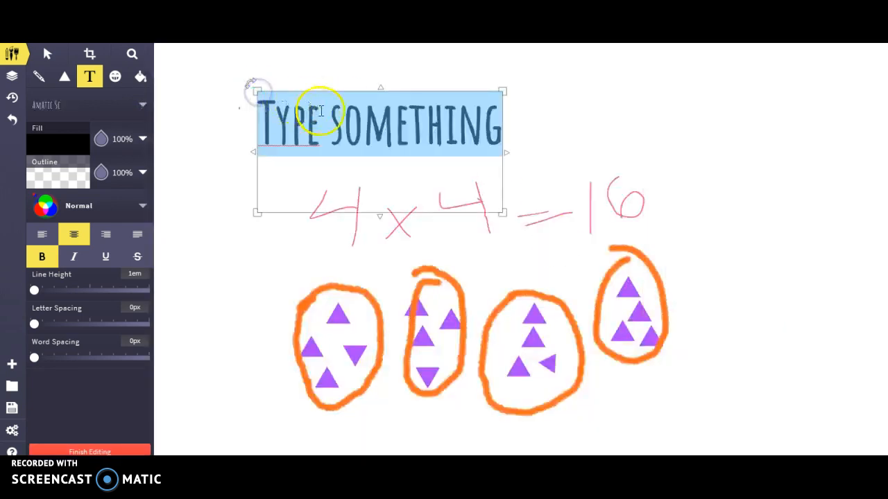
{"action": "key", "text": "BackSpace"}
{"action": "type", "text": "There"}
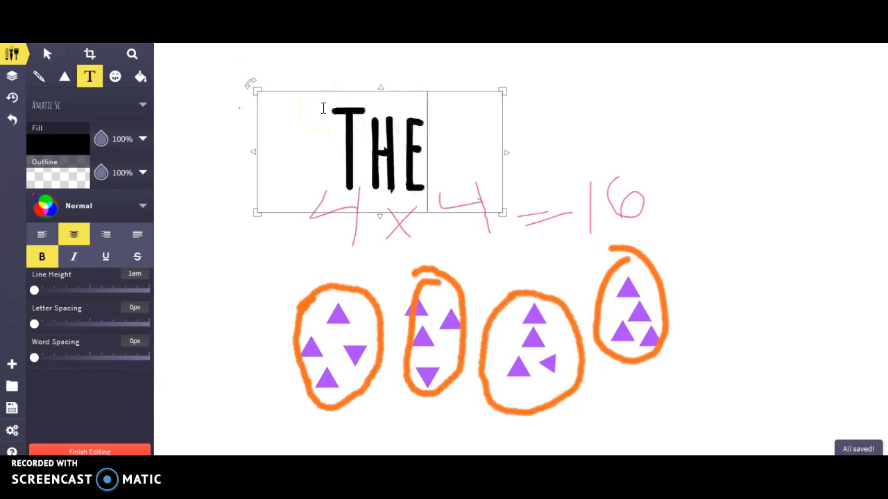
{"action": "type", "text": " were"}
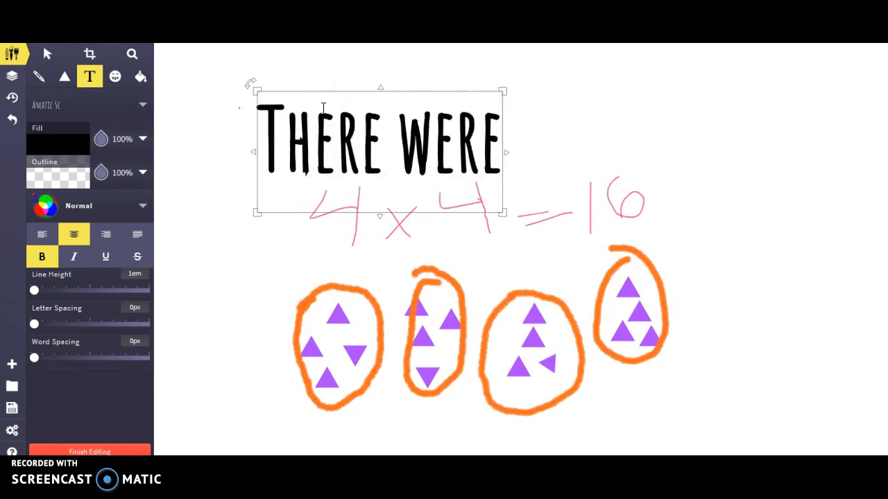
{"action": "type", "text": " four"}
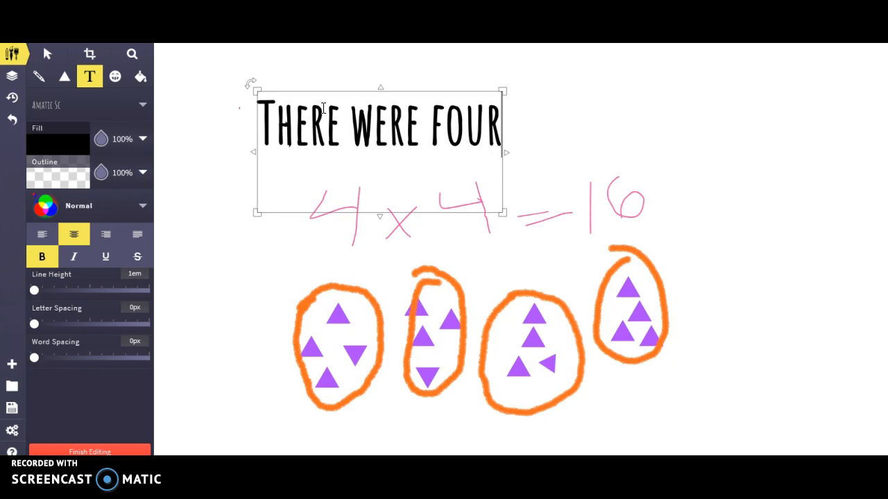
{"action": "type", "text": " stude"}
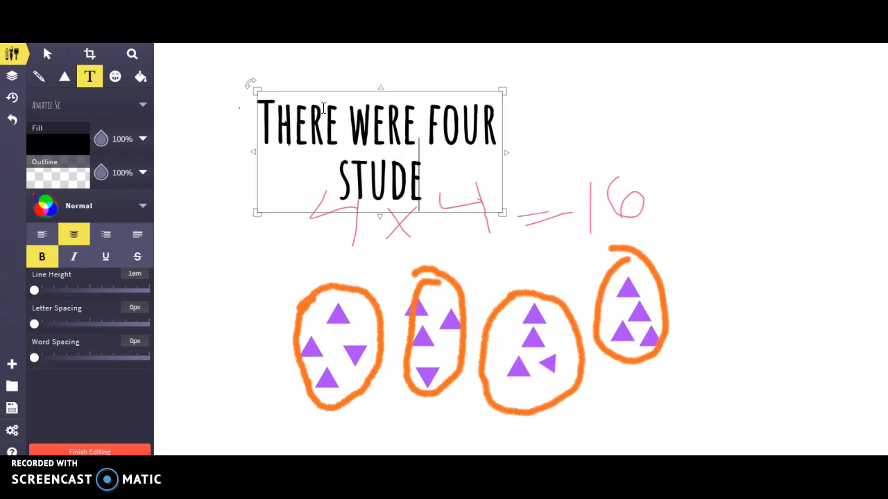
{"action": "type", "text": "nts in"}
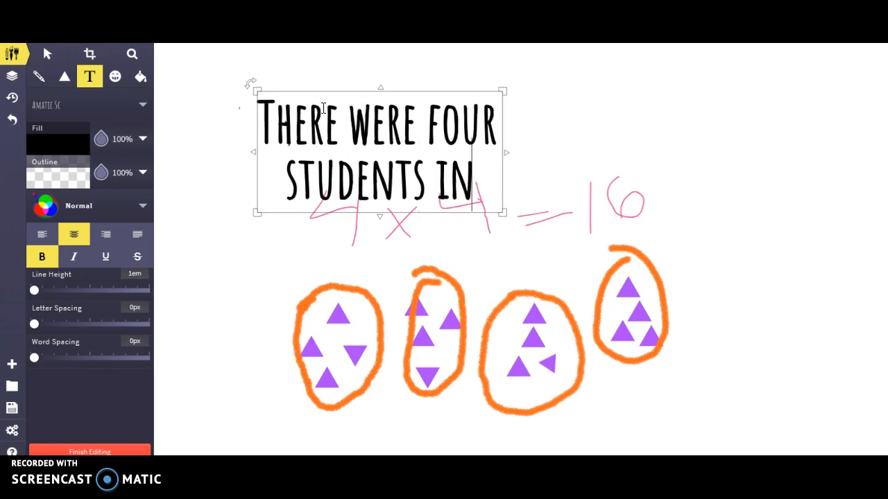
{"action": "type", "text": " fo"}
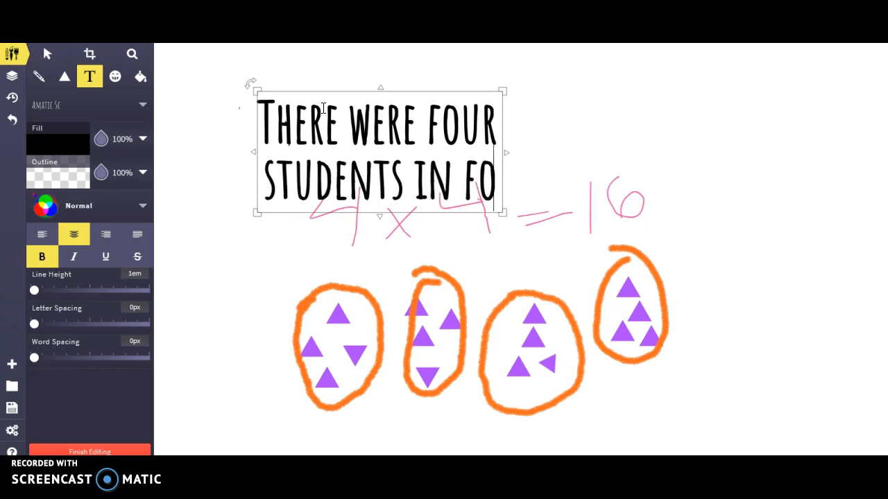
{"action": "type", "text": "ur teams"}
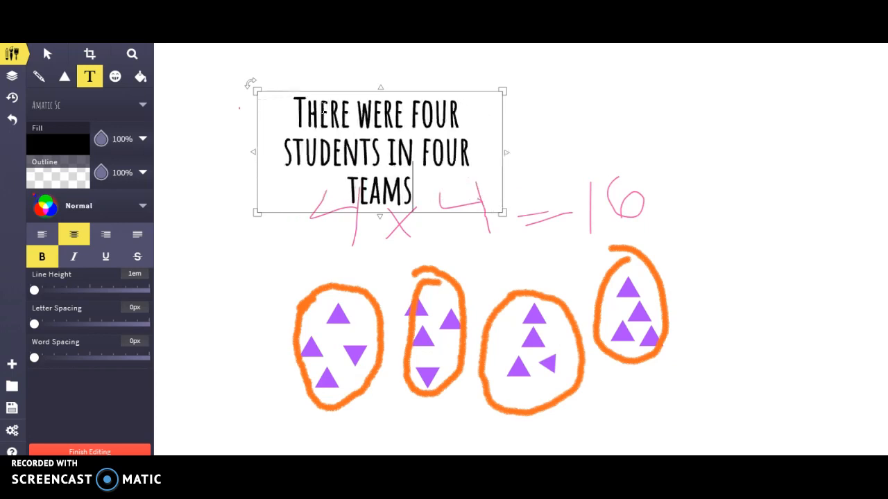